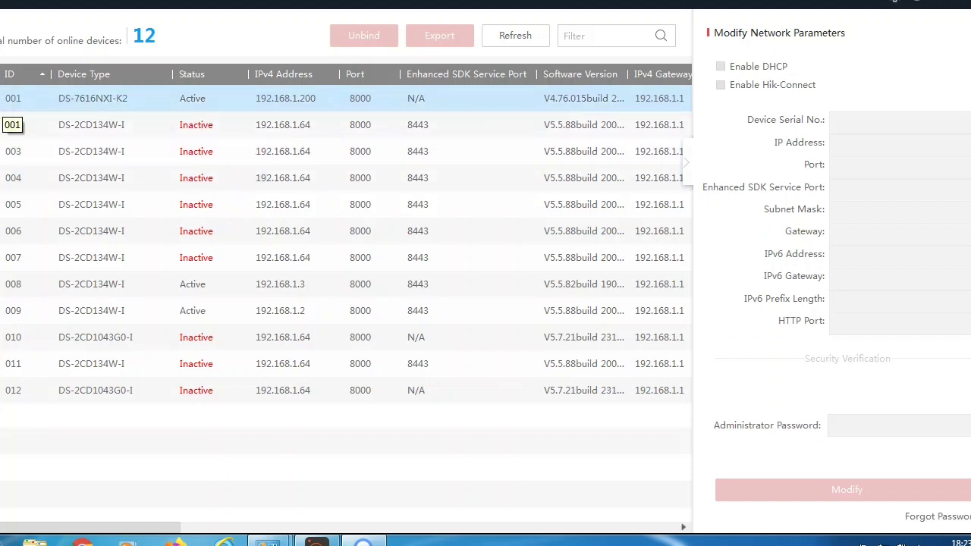
Select all inactive devices, leaving out the active recorder, and enter and confirm a new activation password for them
click(0, 74)
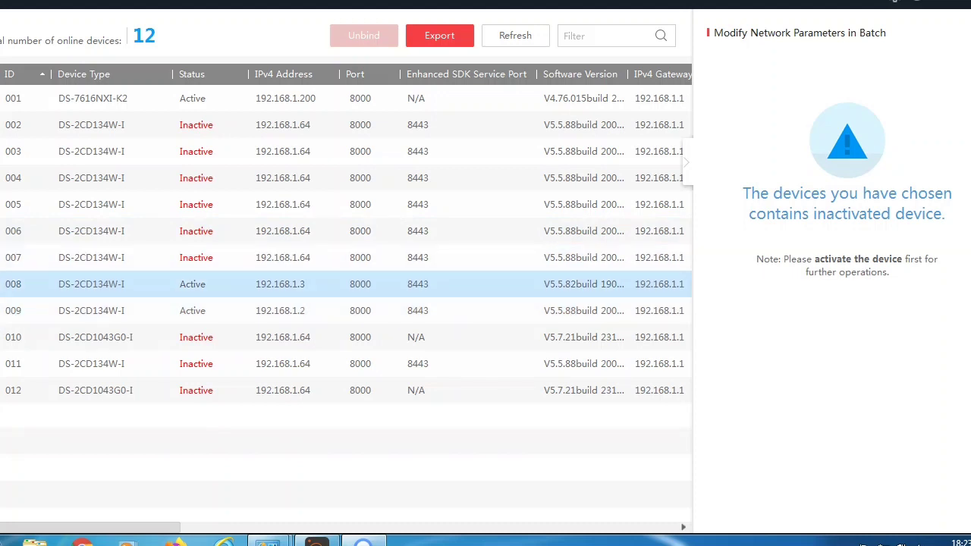
click(0, 99)
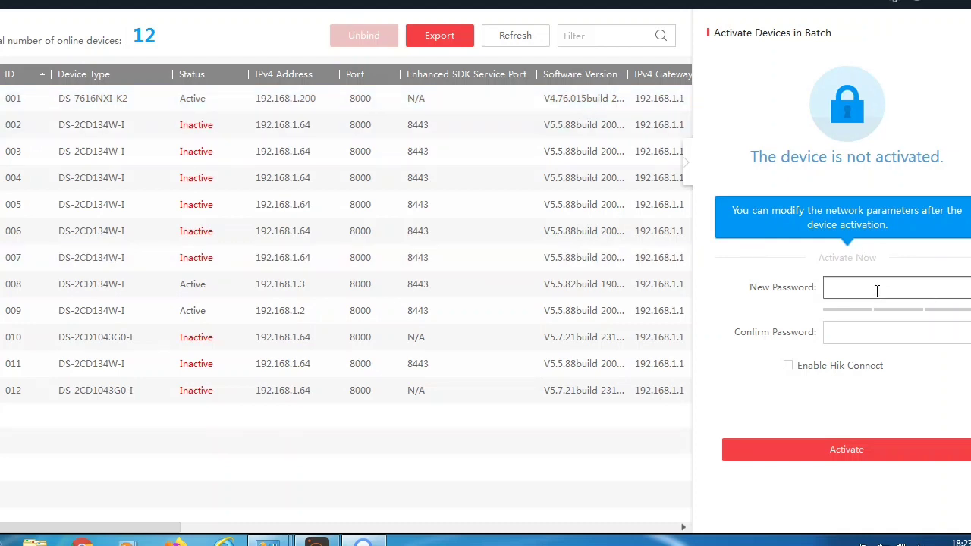
text(•••)
key(BackSpace)
key(BackSpace)
key(BackSpace)
text(•••••••••)
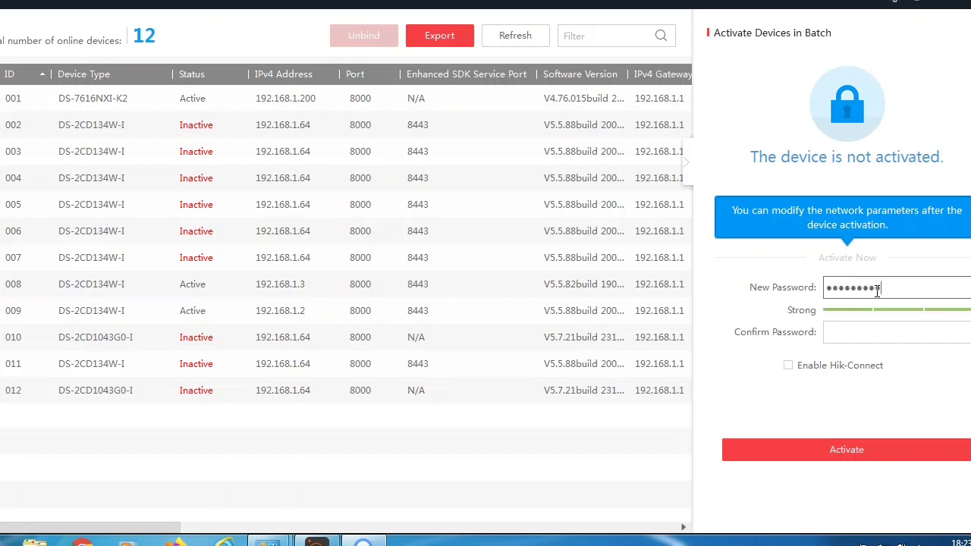
click(871, 334)
text(•••••)
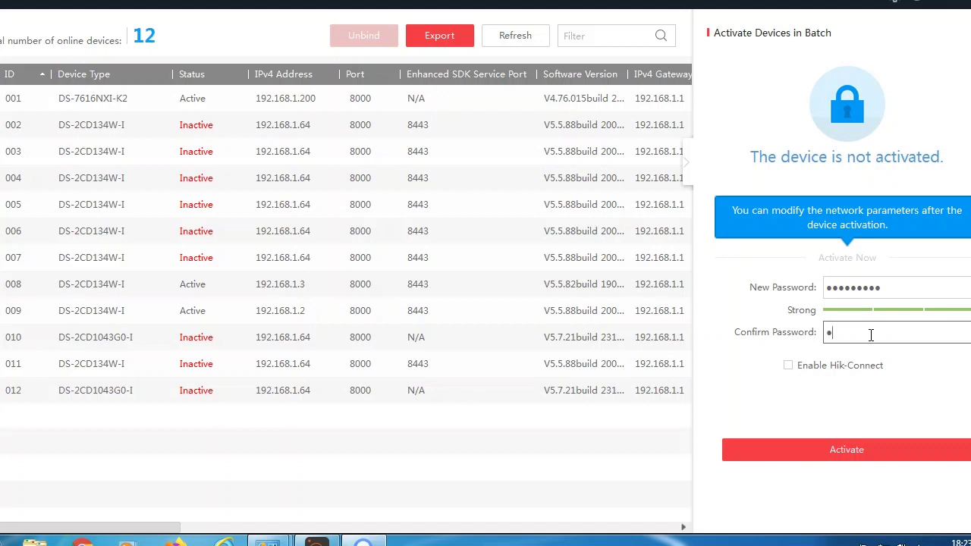
text(••••)
Enable Hik-Connect for the selected devices and set its verification code, entering it again as confirmation
click(792, 365)
text(••••••)
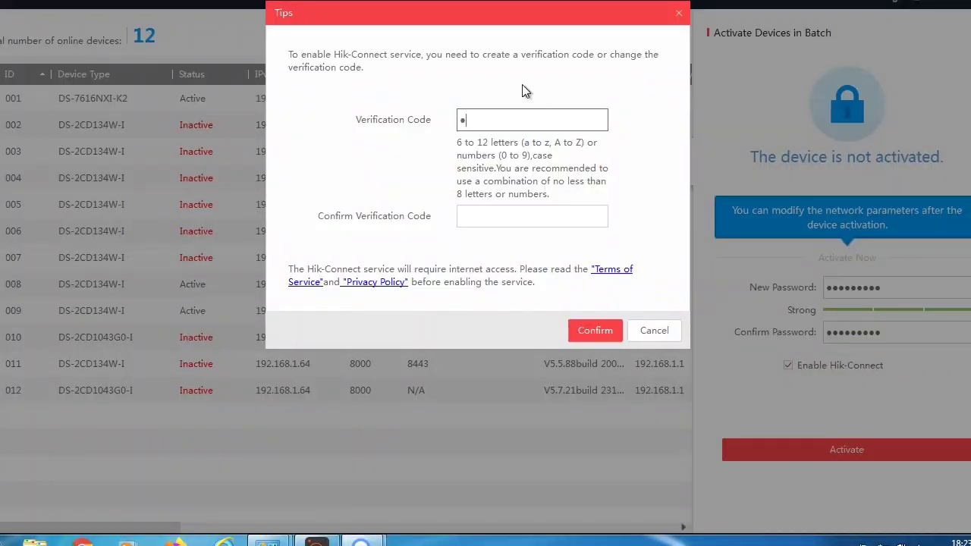
text(••)
click(505, 213)
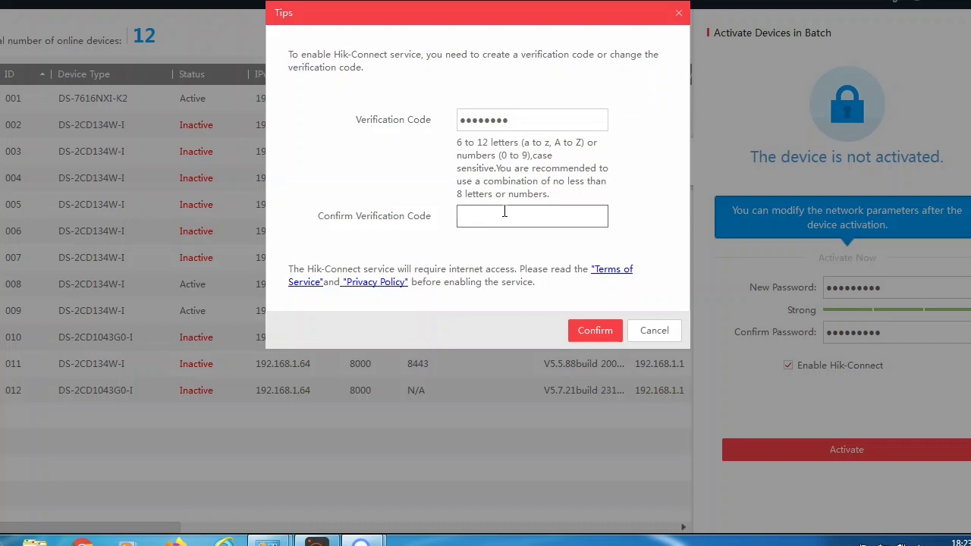
text(••••••••)
click(587, 326)
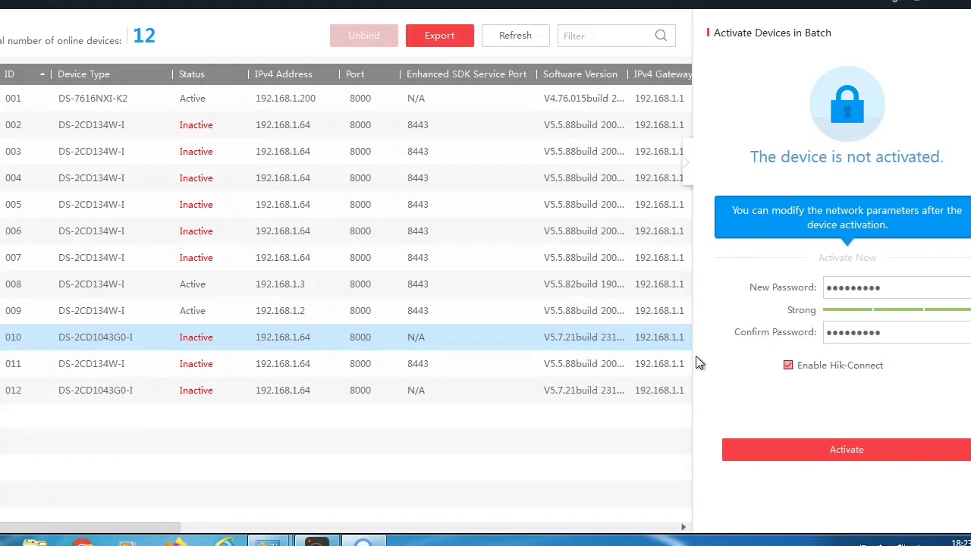
Activate the selected devices and set the three security question answers to a, b and c, closing the resulting dialogs
click(843, 453)
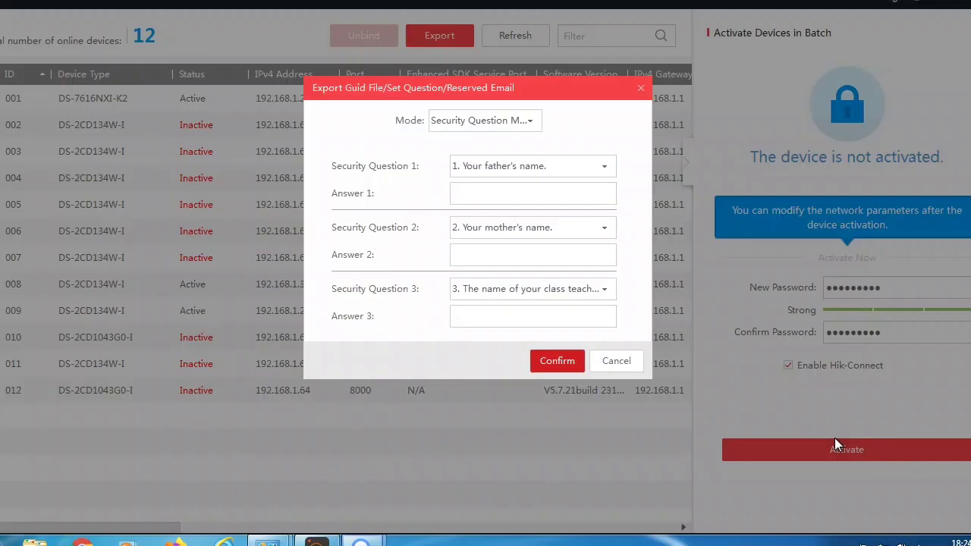
click(523, 192)
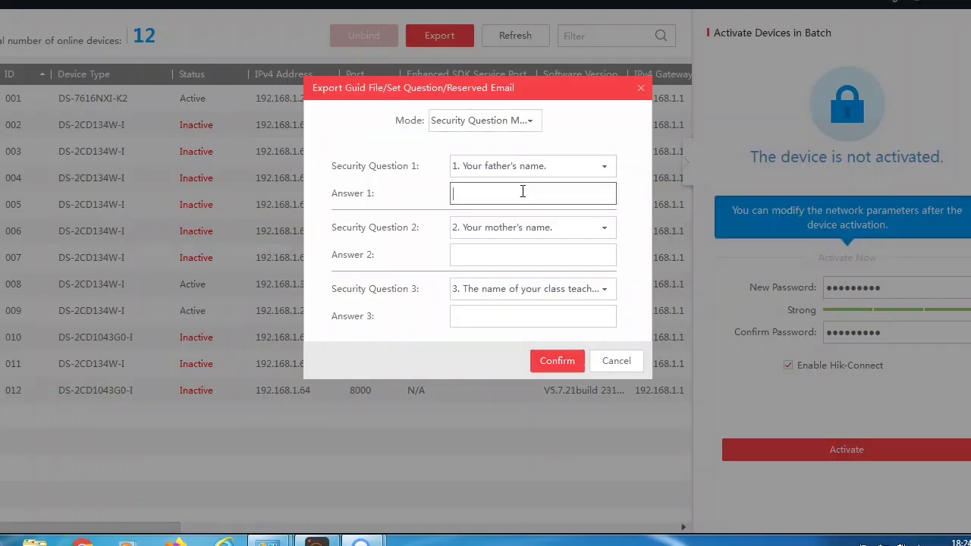
text(a)
click(526, 249)
text(b)
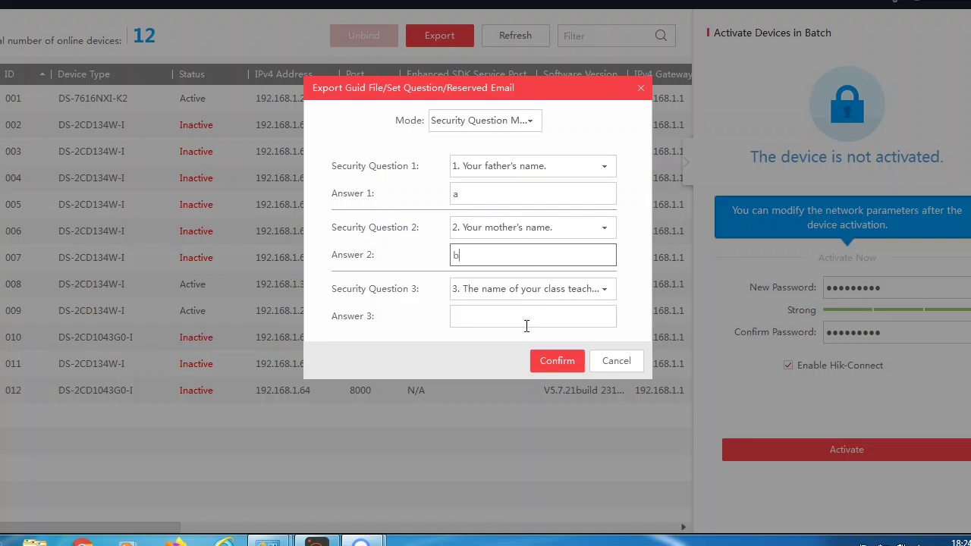
click(526, 316)
text(c)
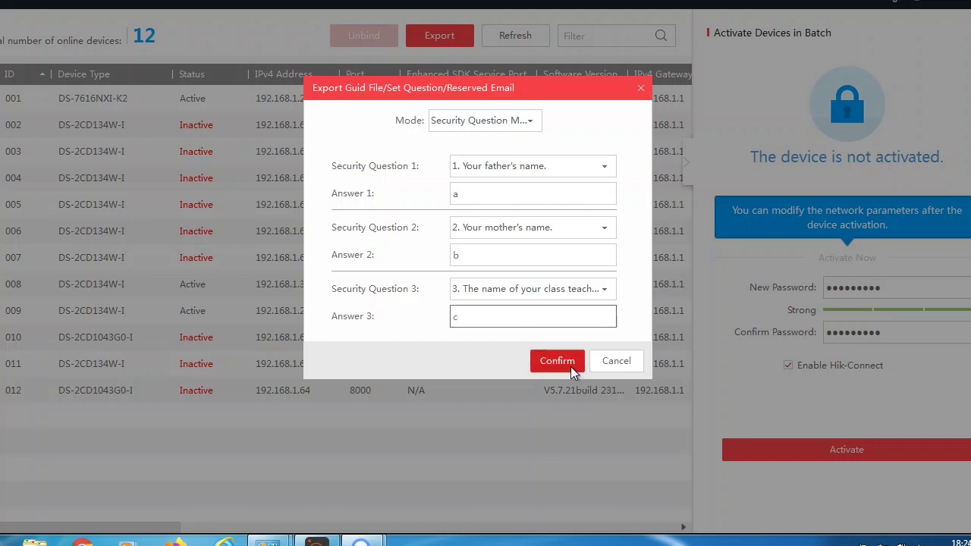
click(571, 366)
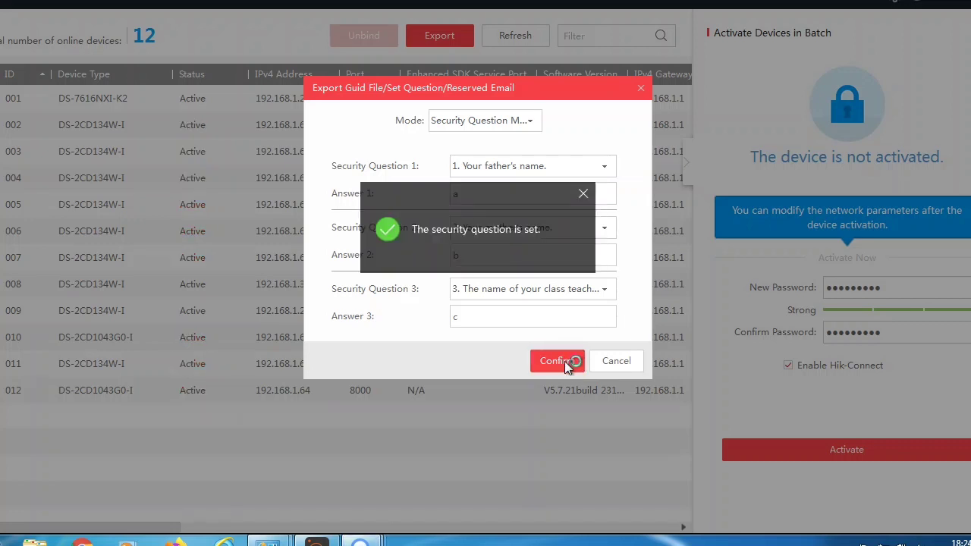
click(583, 194)
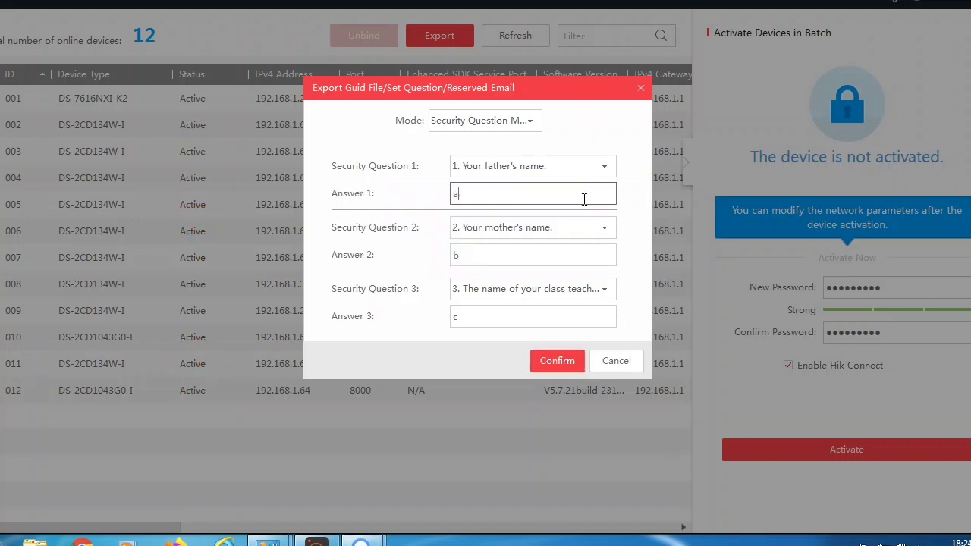
click(619, 363)
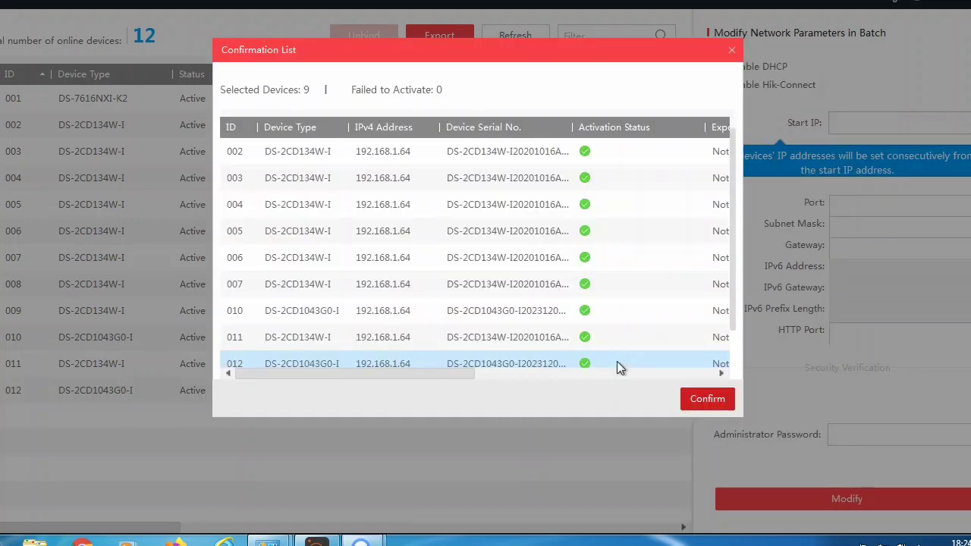
click(700, 399)
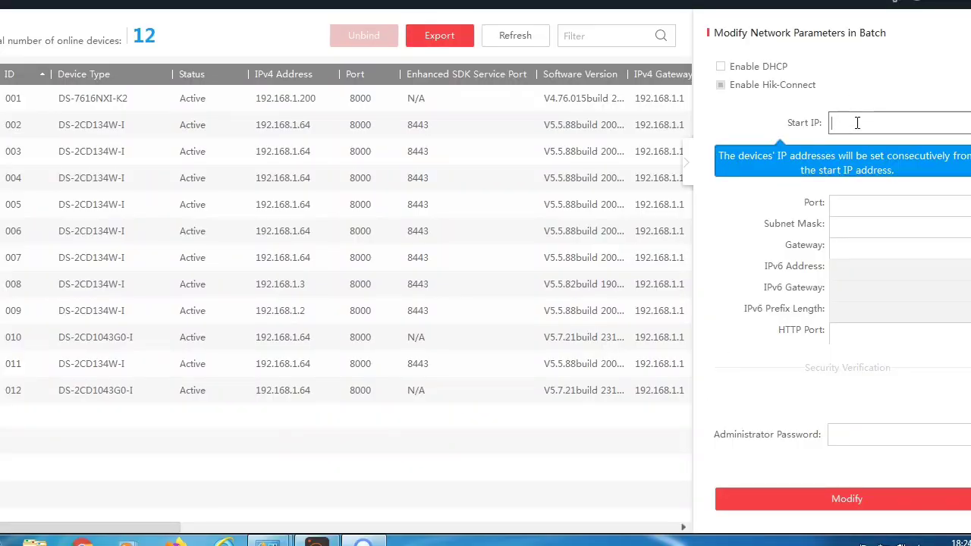
Enter start IP 192.168.201, port 8000, subnet mask 255.255.255.0 and gateway 192.168.1.1 for the selected devices
text(192.168.201)
click(862, 206)
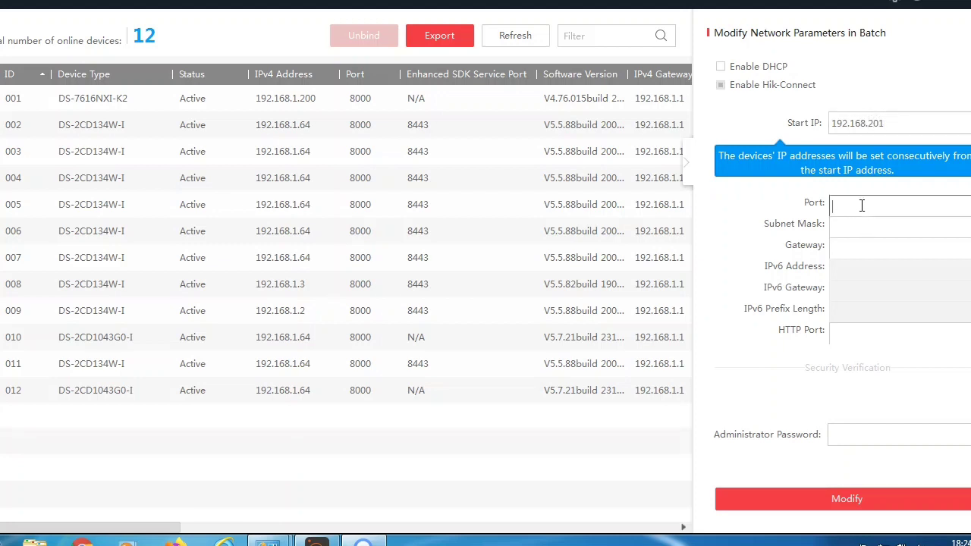
text(8000)
click(865, 226)
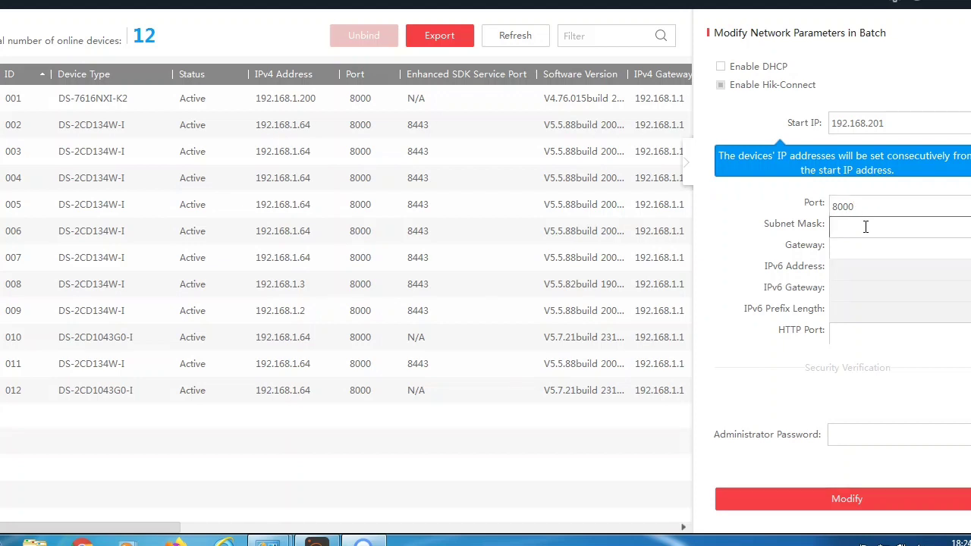
text(255.255.255.0)
click(866, 246)
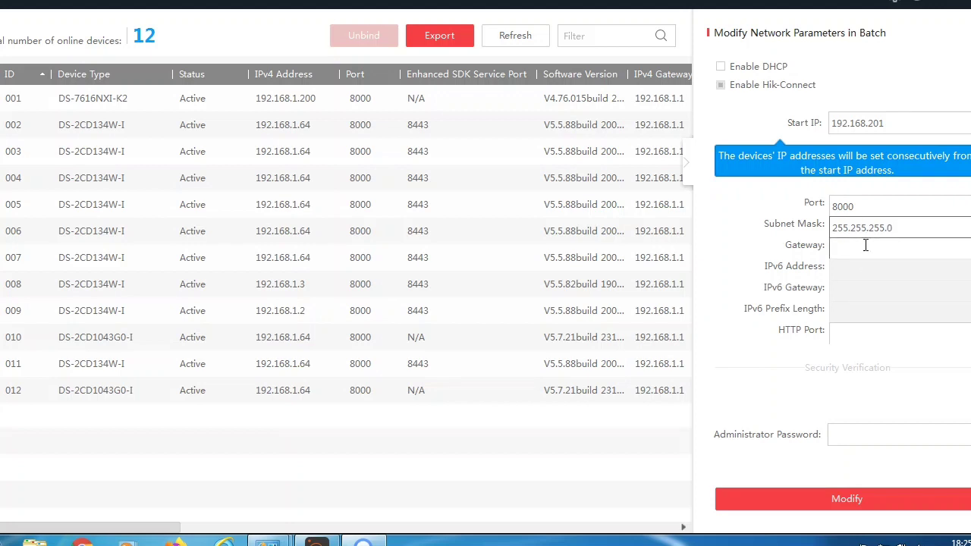
text(192.168.1.1)
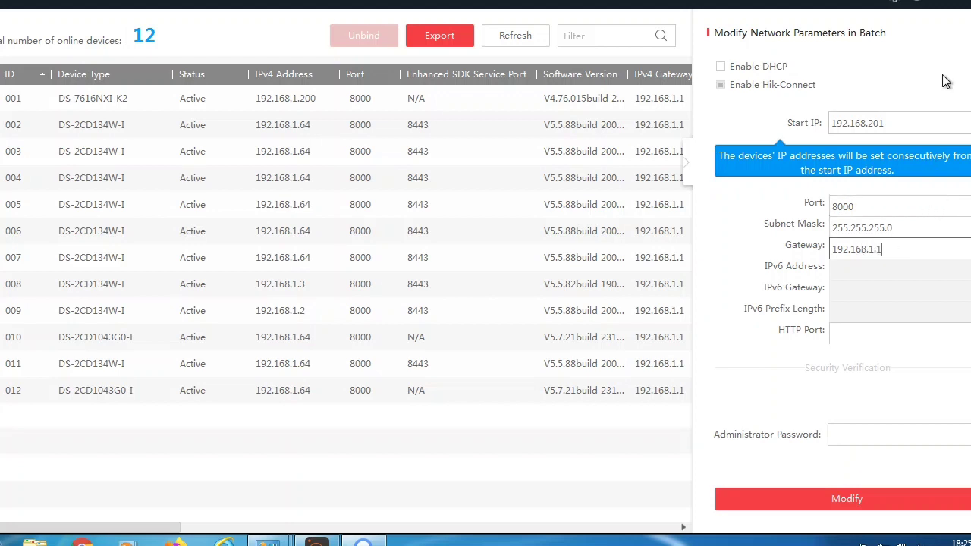
Correct the batch start IP to 192.168.1.201 and set the HTTP port to 80
click(909, 124)
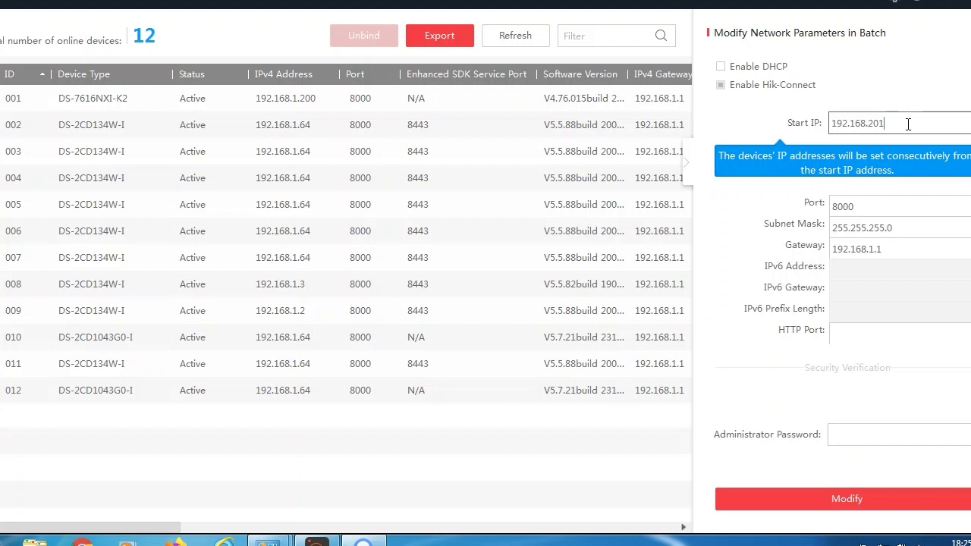
key(BackSpace)
key(BackSpace)
key(BackSpace)
text(1.201)
click(858, 331)
text(80)
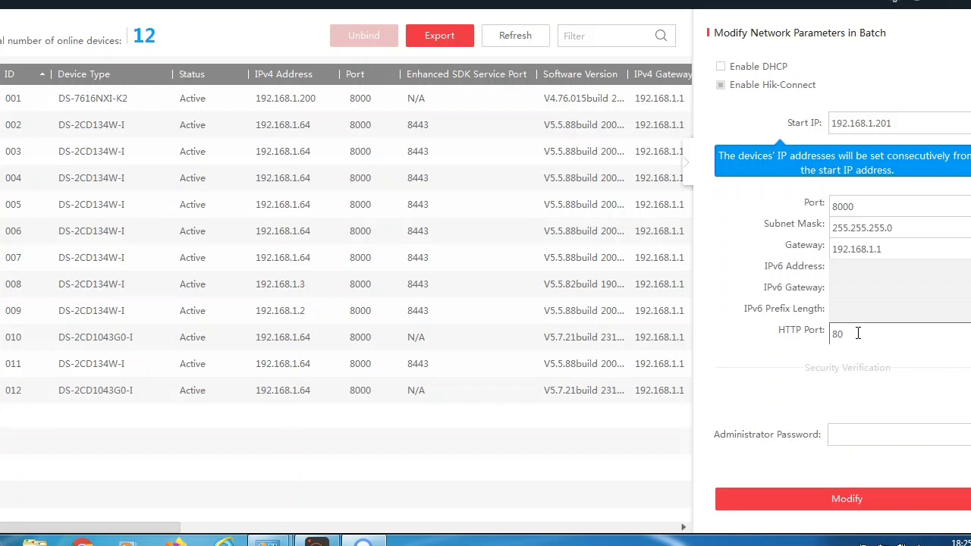
Enter the administrator password and apply the batch network parameters to the selected devices
click(842, 431)
text(*****)
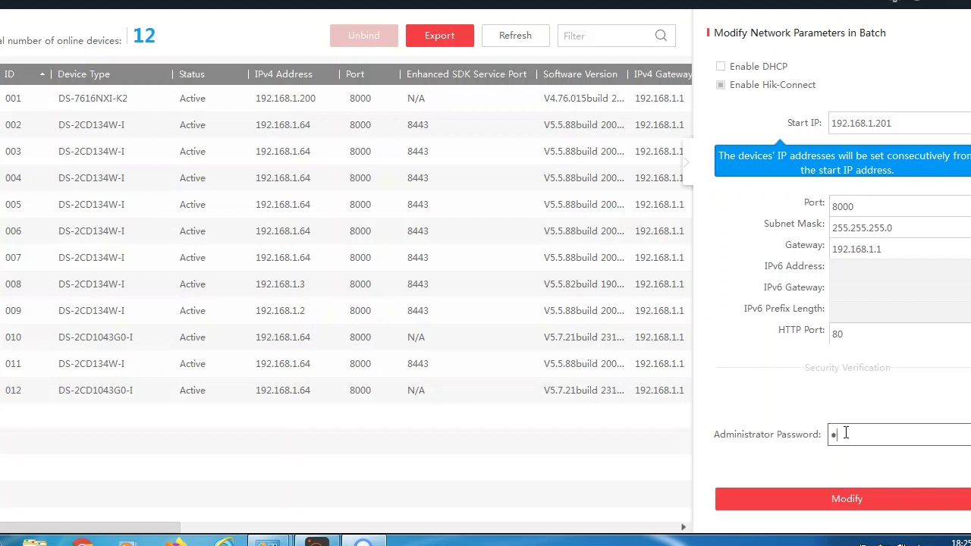
text(****)
key(ctrl+a)
key(BackSpace)
text(••••••••)
click(747, 490)
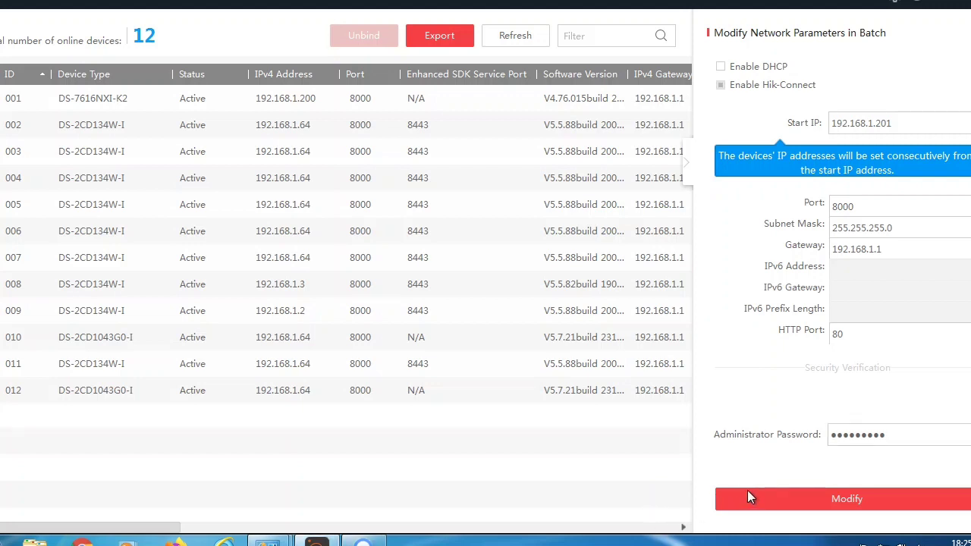
click(806, 494)
click(836, 495)
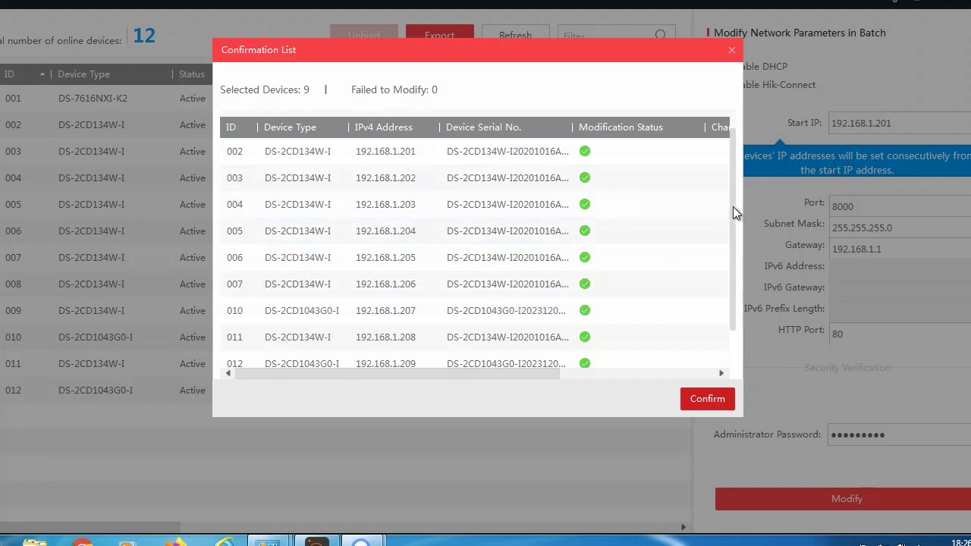
Review and accept the batch modification list down to its last device, and refresh the online device list
drag(733, 206, 730, 278)
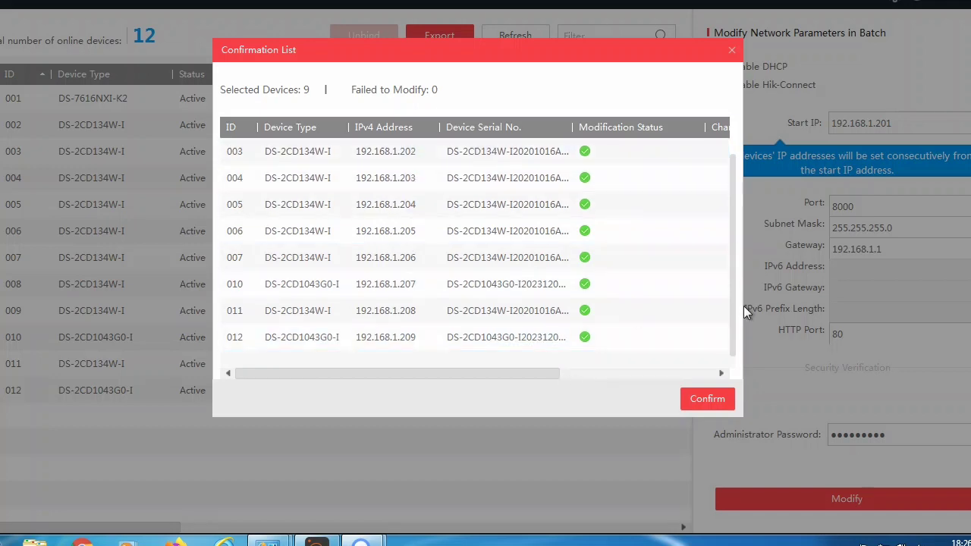
click(696, 410)
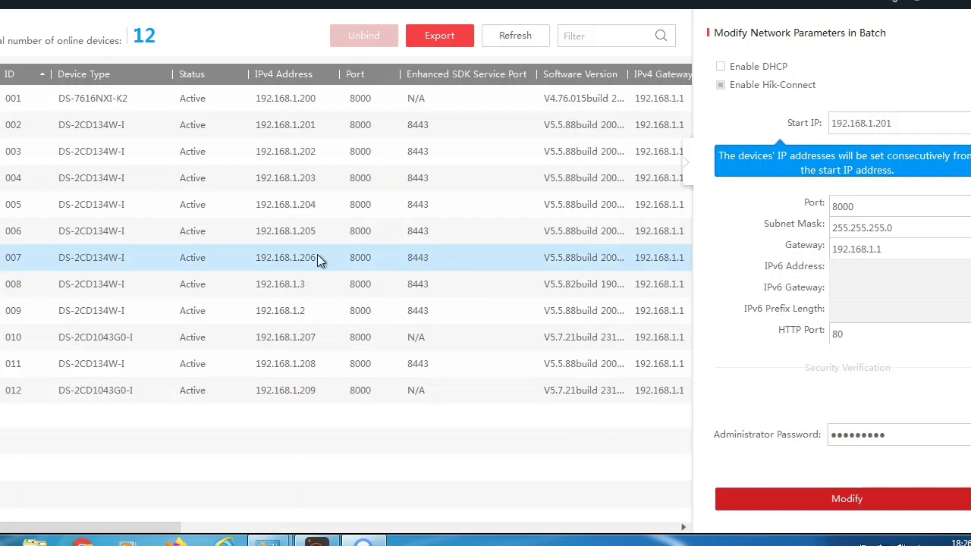
click(513, 44)
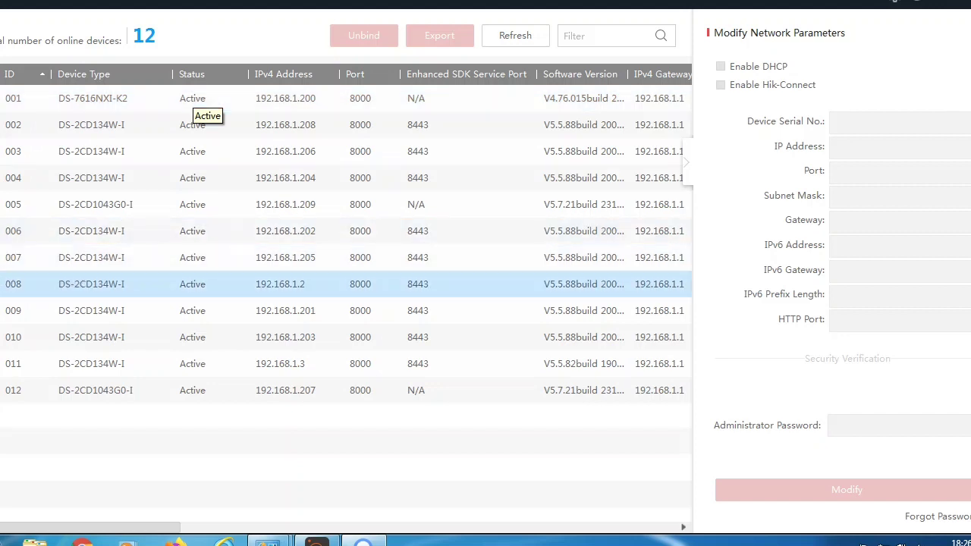
Set the IP address of the device at 192.168.1.2 to 192.168.1.210 and enter the administrator password
click(2, 284)
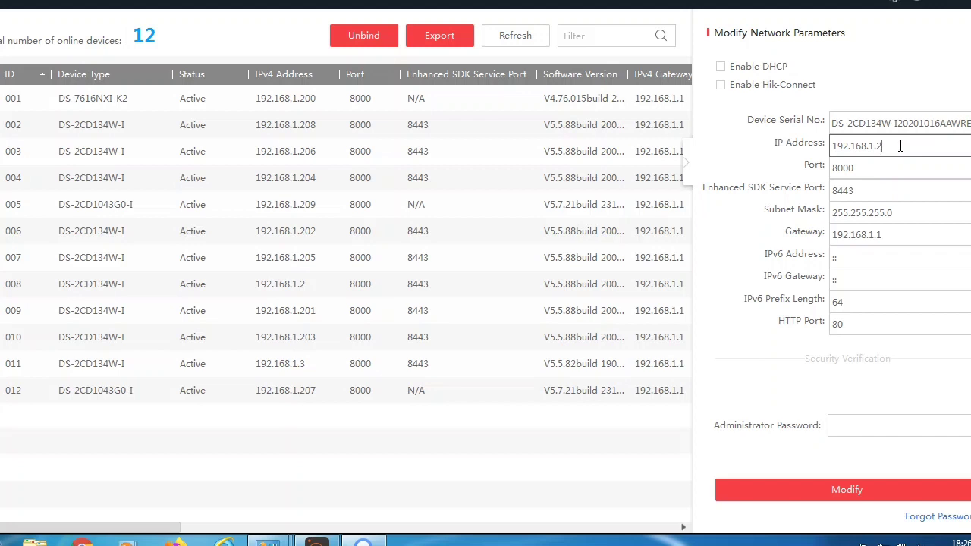
text(10)
click(889, 430)
text(*****)
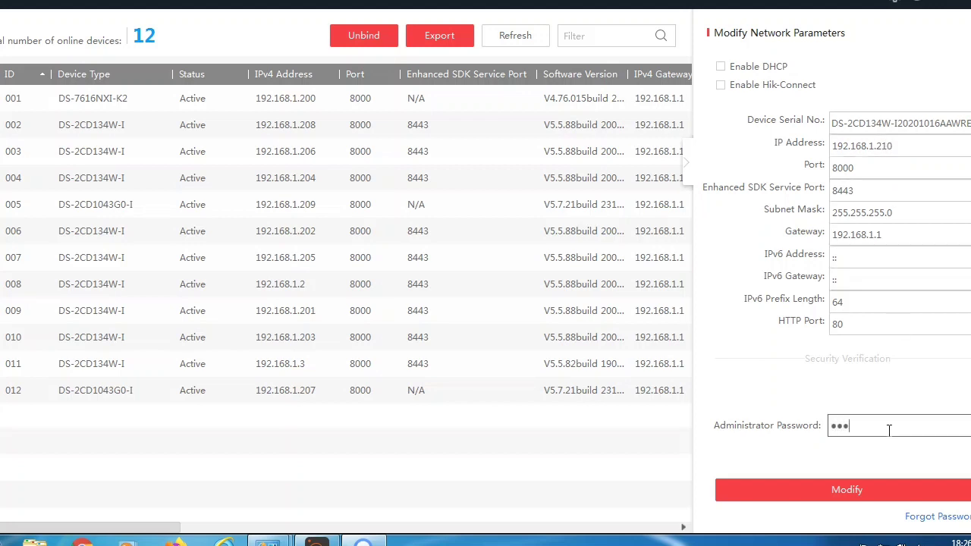
text(*)
key(BackSpace)
key(BackSpace)
key(BackSpace)
key(BackSpace)
key(BackSpace)
key(BackSpace)
text(*********)
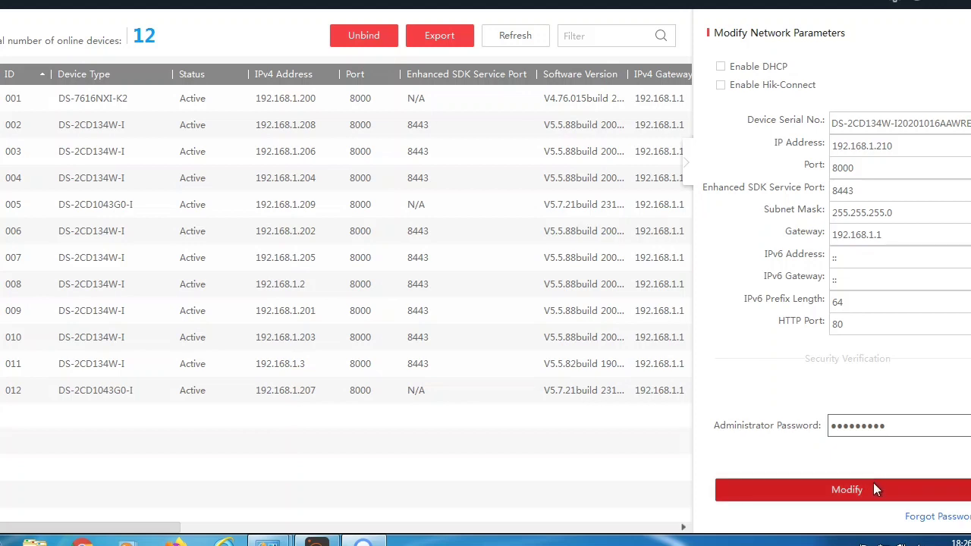
Apply the single device's network change, dismiss the message and refresh the online device list
click(873, 488)
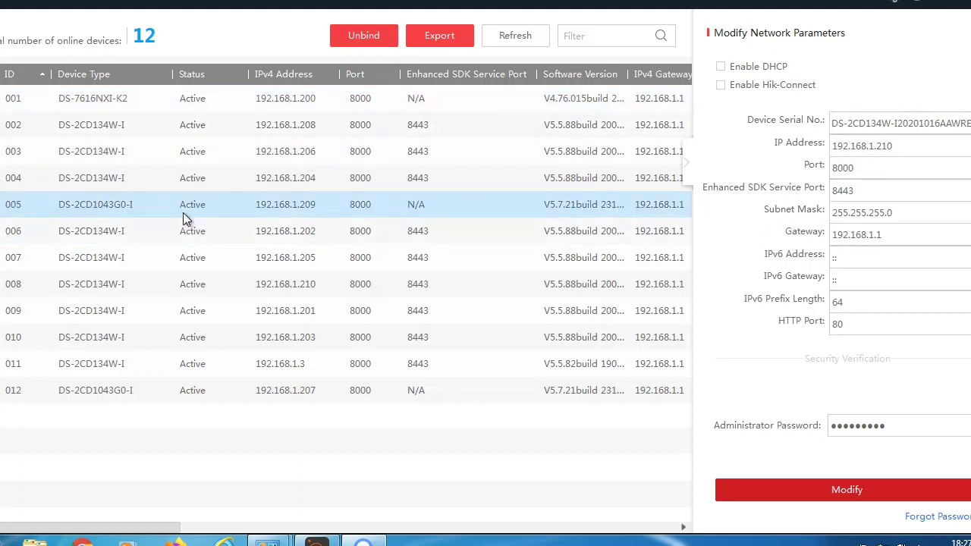
click(791, 493)
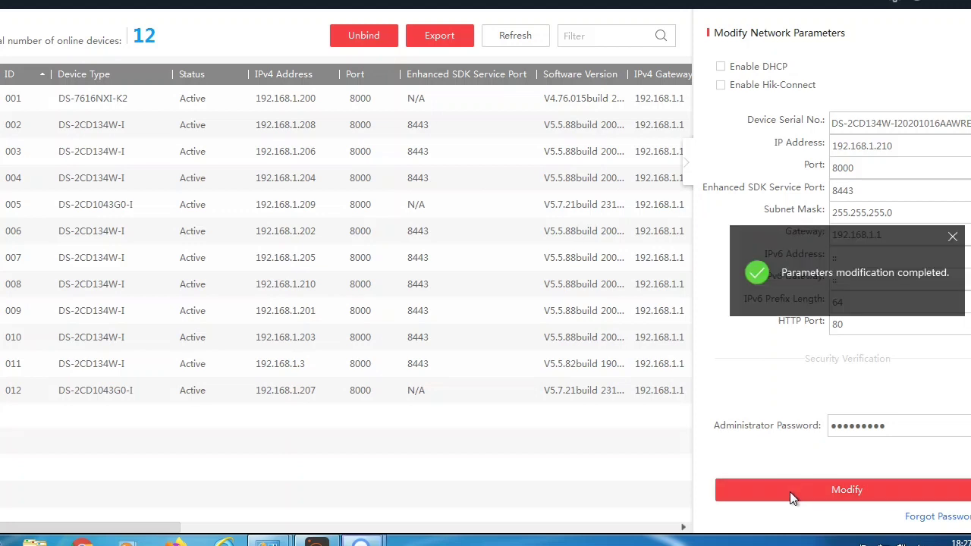
click(952, 236)
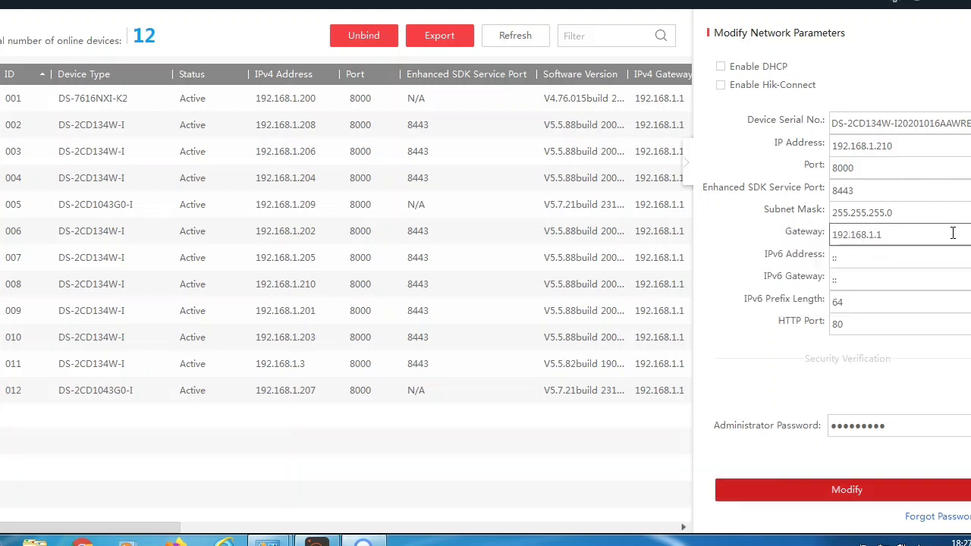
click(523, 30)
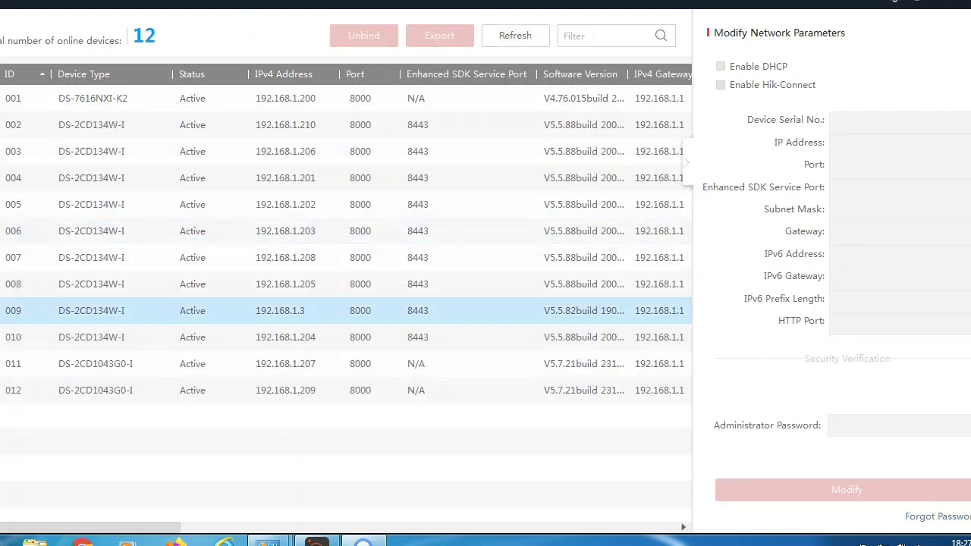
Change the IP address of the device at 192.168.1.3 to 192.168.1.211 using the administrator password, and refresh the device list
click(280, 311)
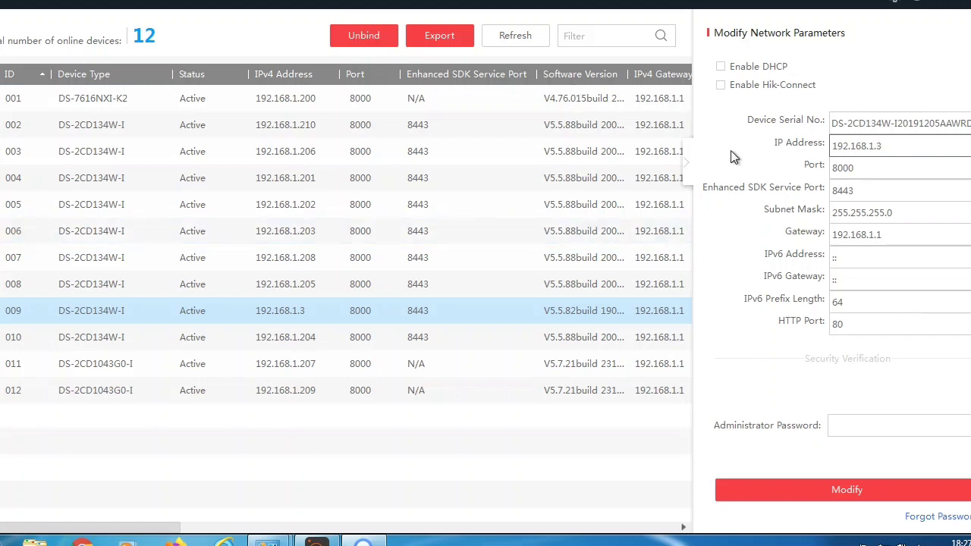
key(BackSpace)
text(211)
click(869, 423)
text(••••••)
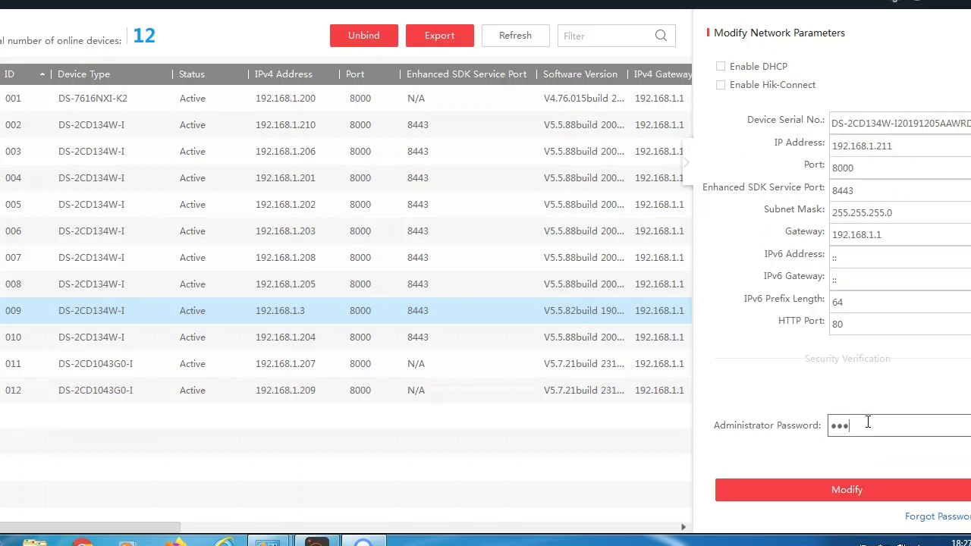
text(•••)
click(859, 493)
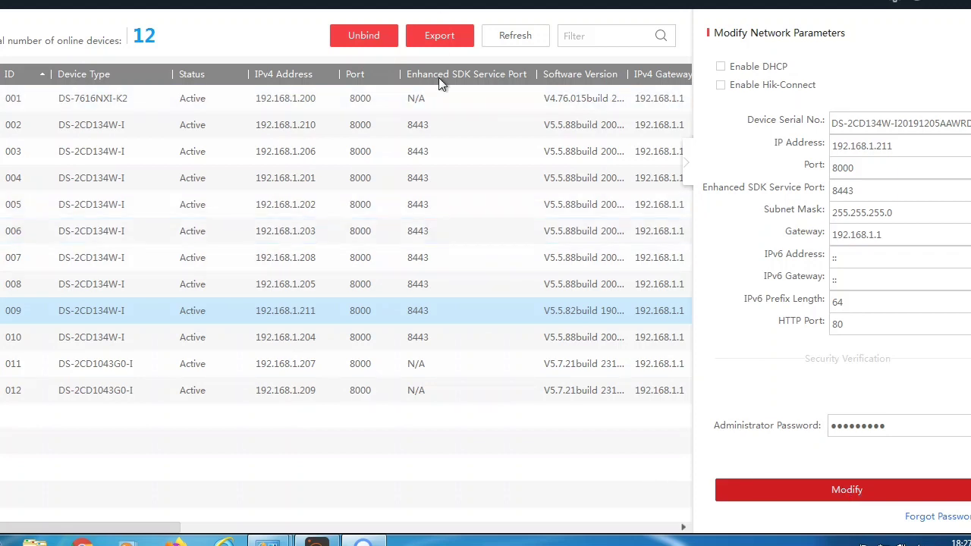
click(492, 35)
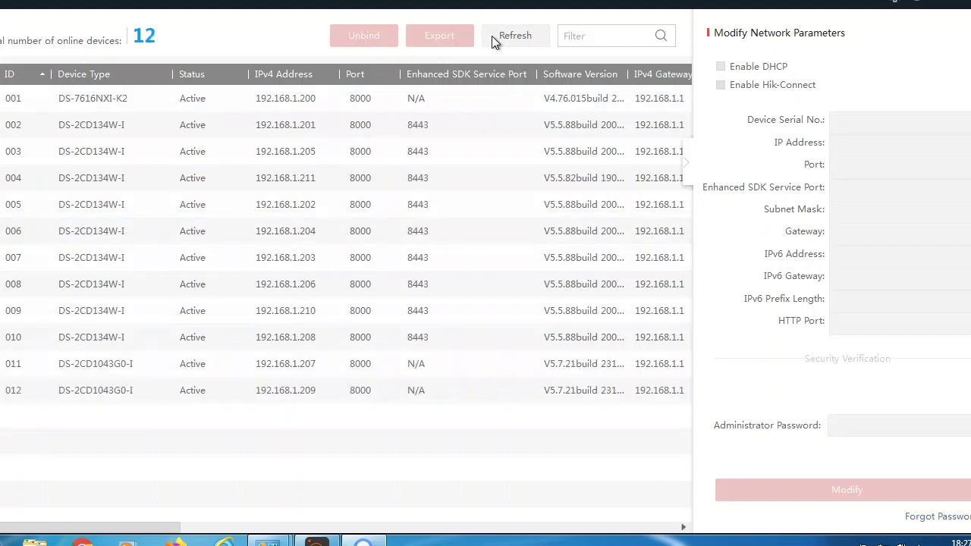